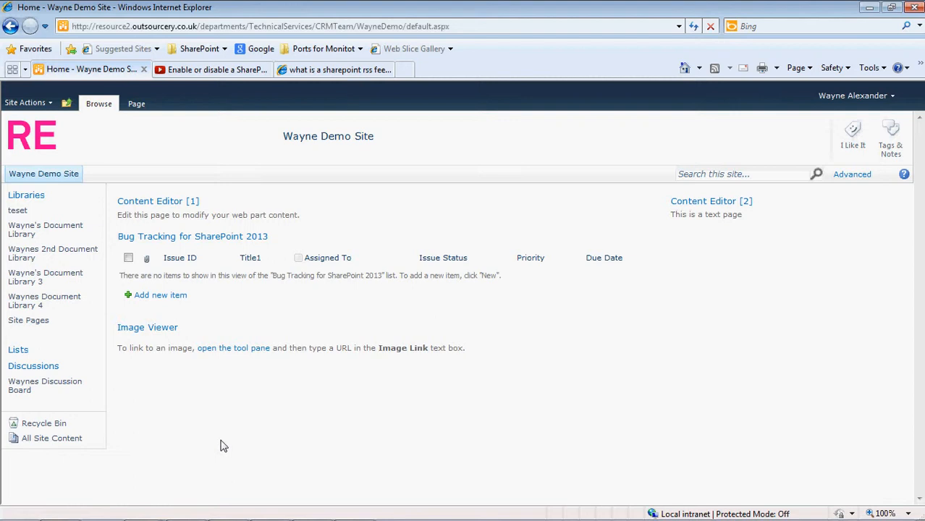
Step: Open the site's unnumbered personal document library and start creating a new view for it in Calendar View format
click(57, 235)
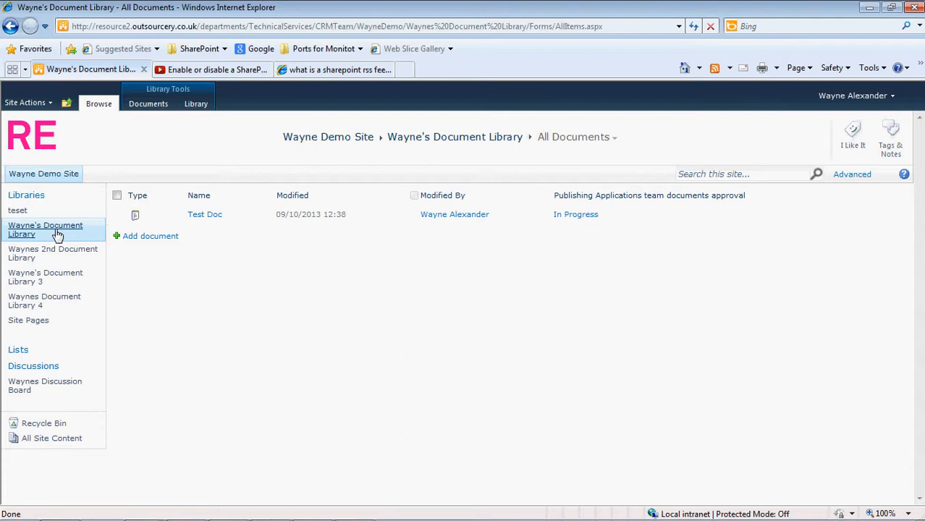
click(199, 104)
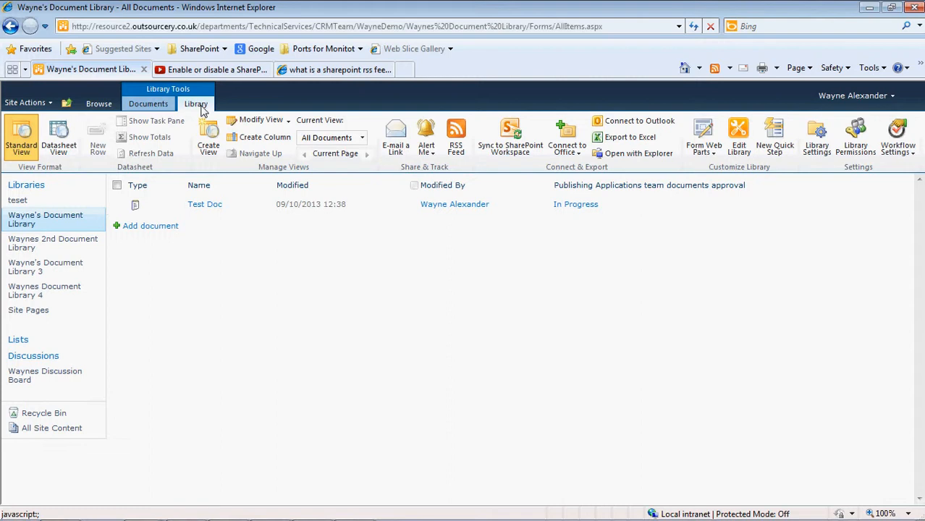
click(56, 219)
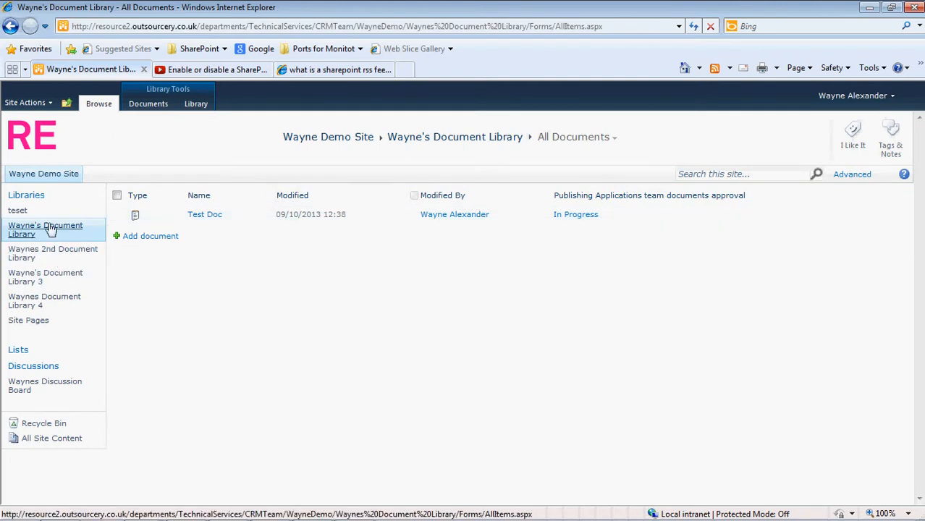
click(205, 108)
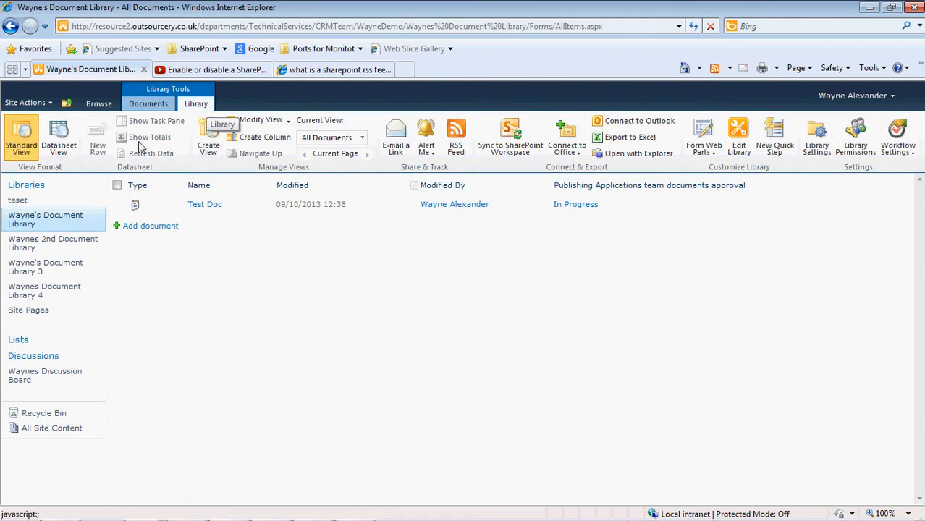
click(209, 148)
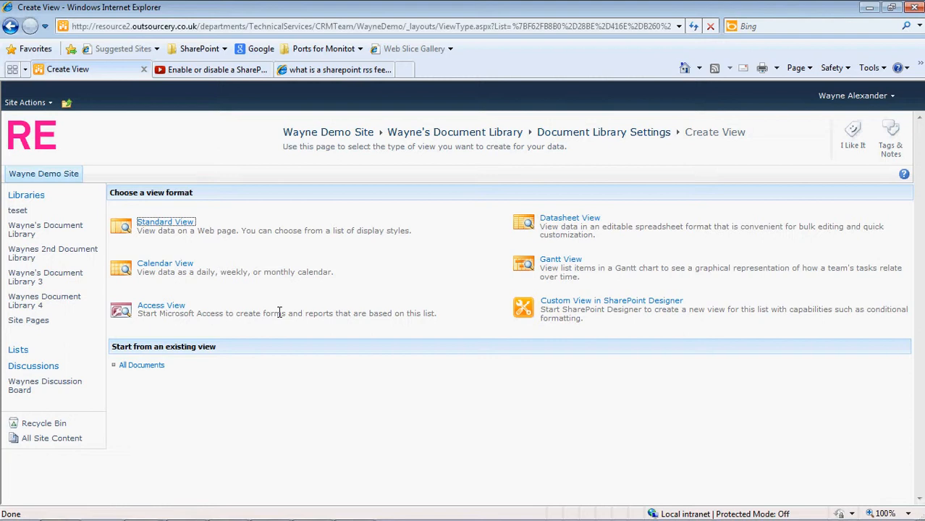
click(186, 267)
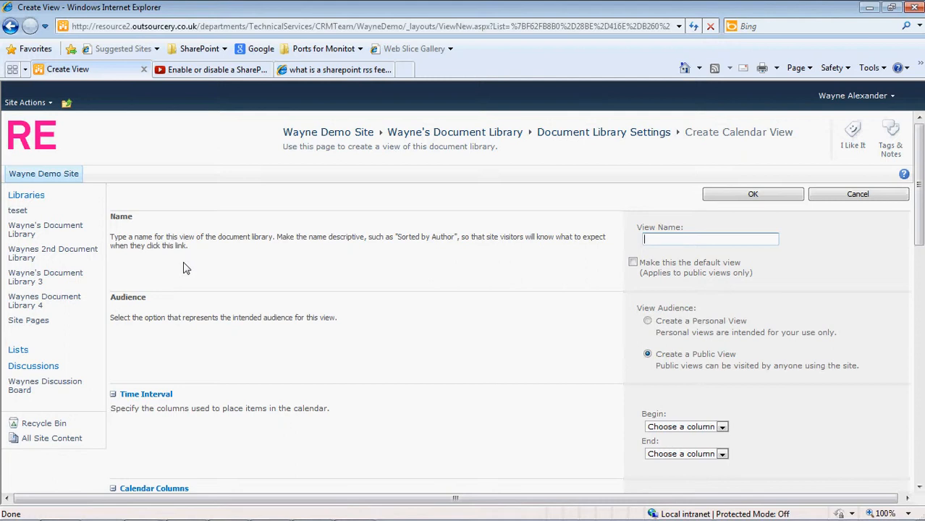
Step: Name the view "Application Team Sahred Calendar View" and make it the default public view
text(Application Team Sahred)
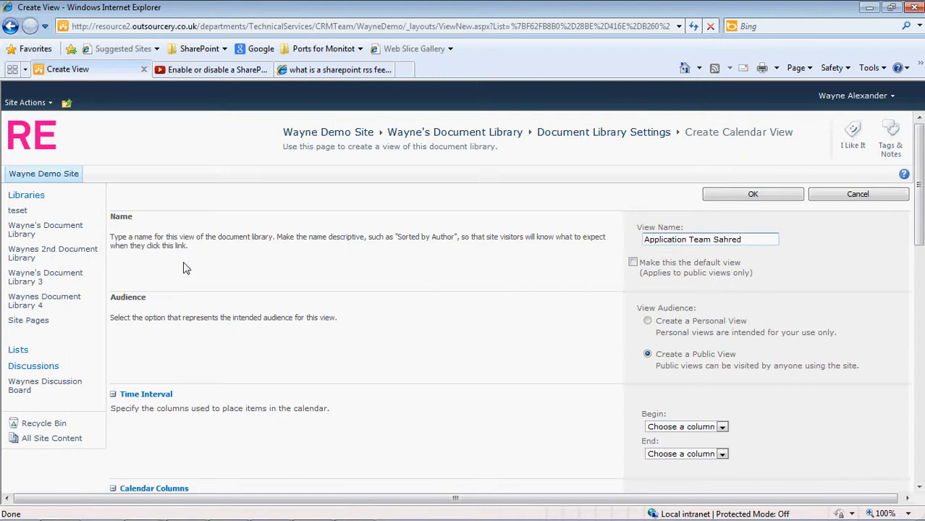
text( Calendar V)
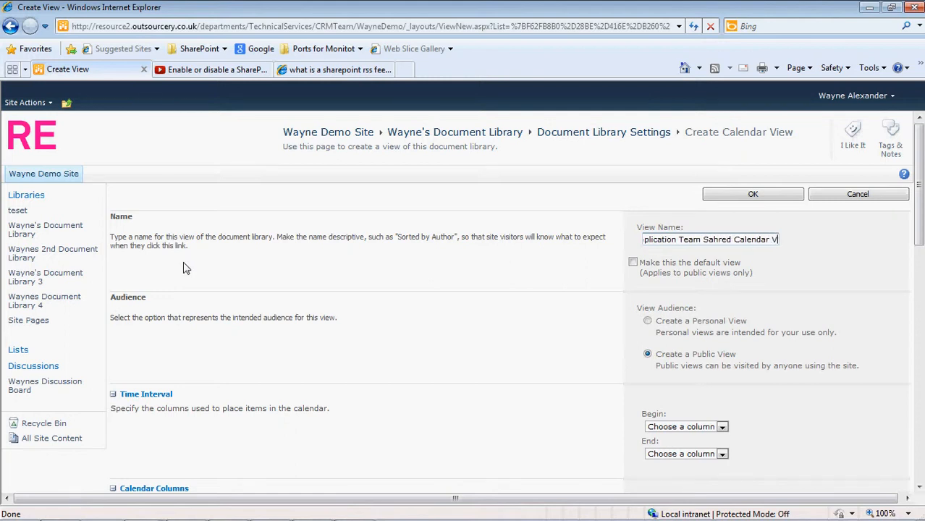
text(iew)
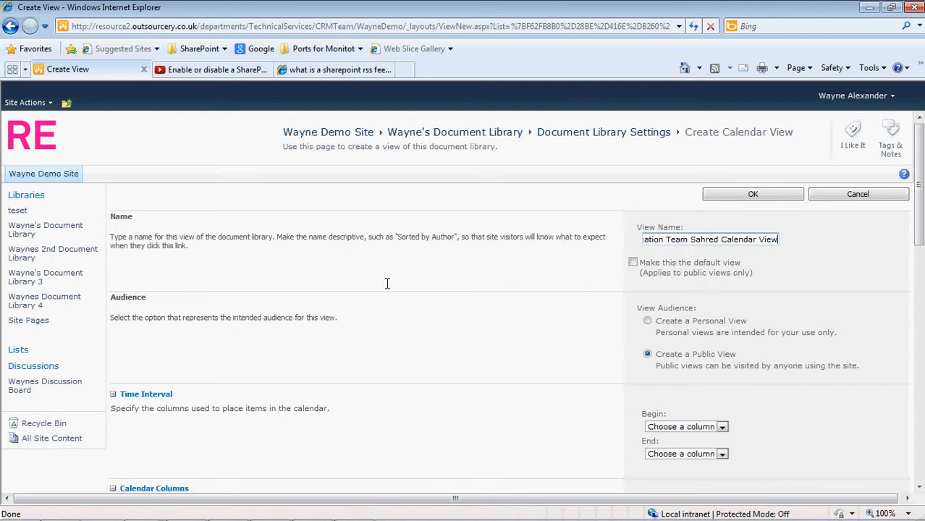
click(634, 263)
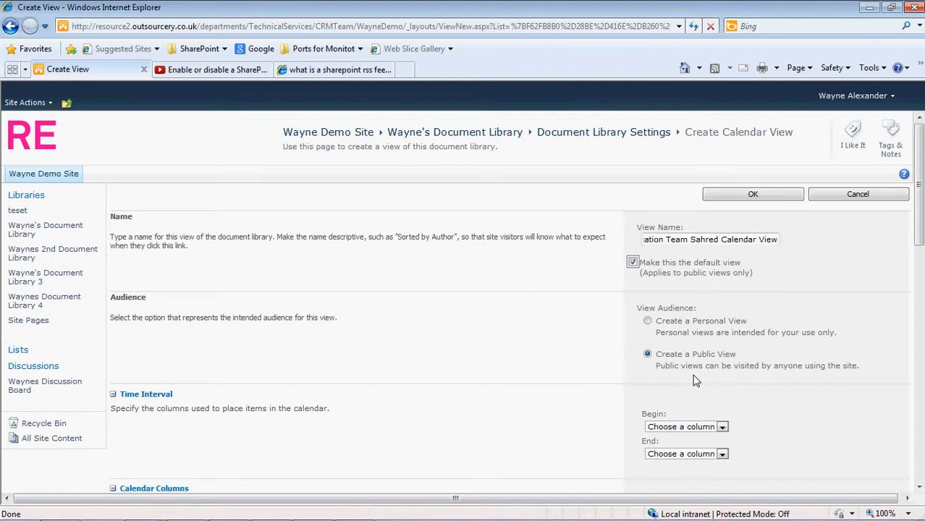
click(647, 320)
click(647, 356)
Step: Set both the Begin and End columns of the calendar's time interval to Created
drag(920, 229, 922, 295)
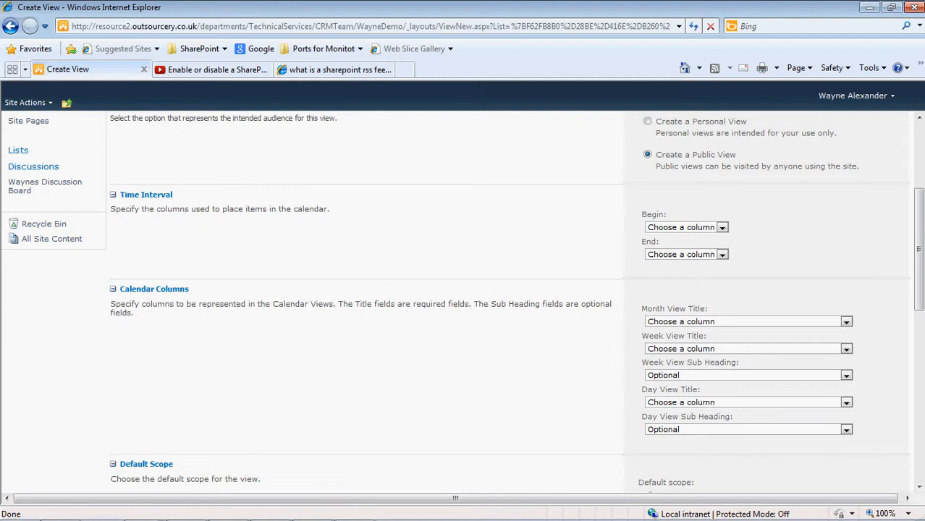
click(722, 229)
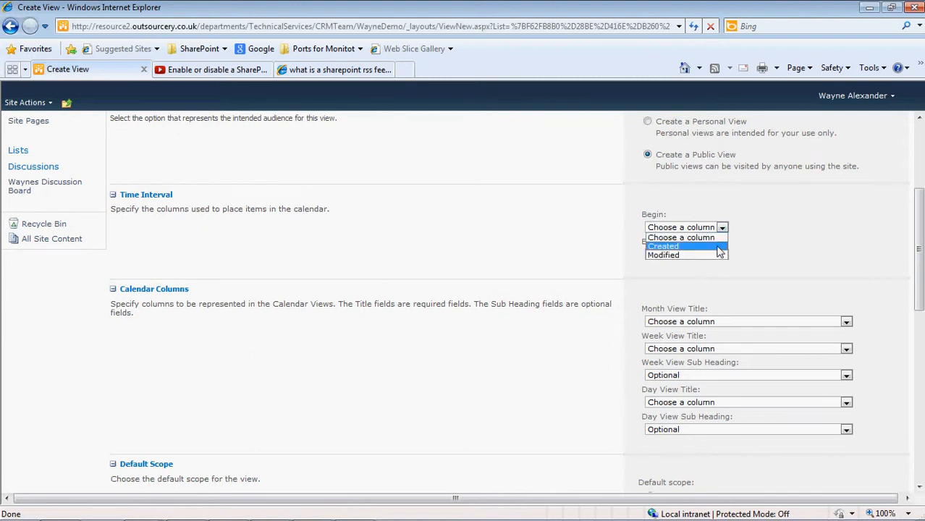
click(720, 247)
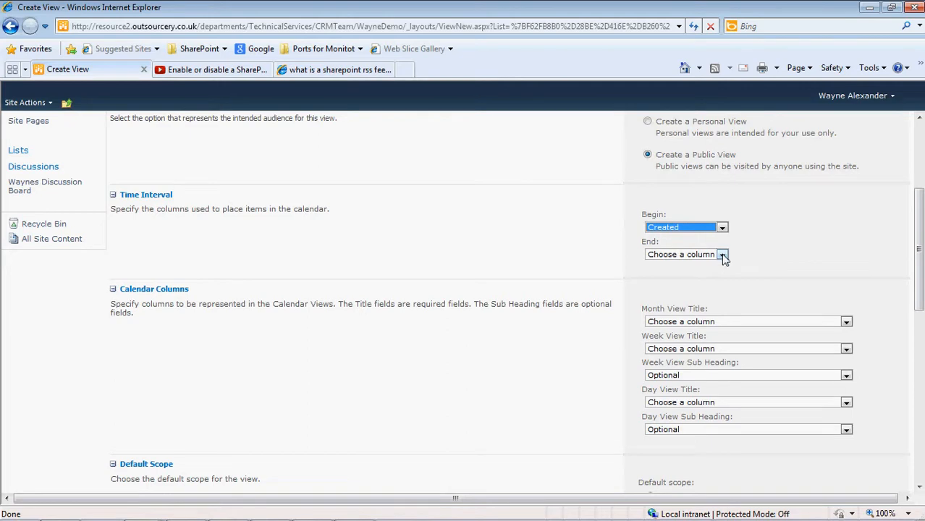
click(722, 254)
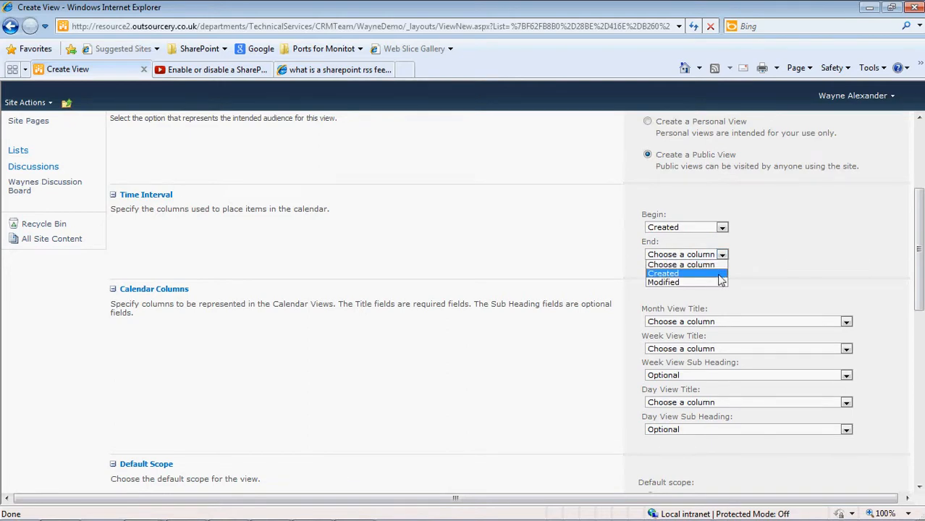
click(721, 274)
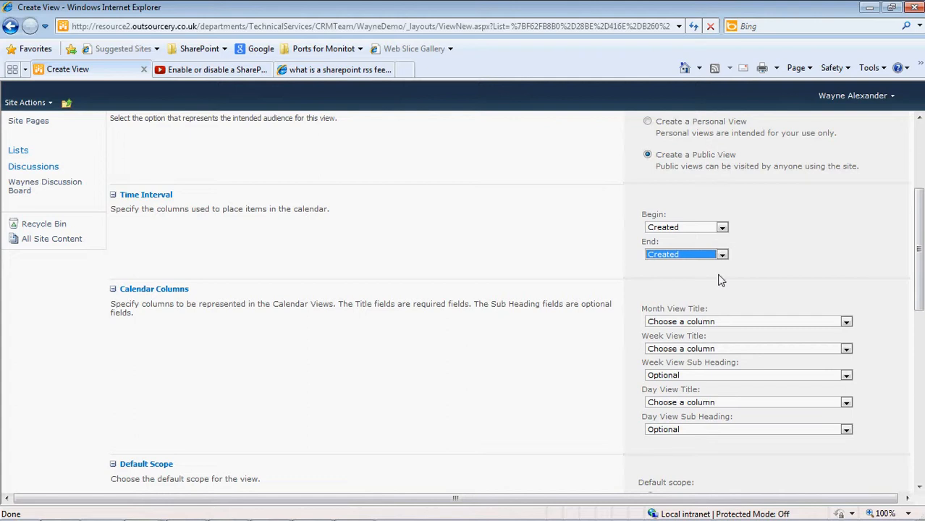
Step: Set the Month View Title to Created By and the Week View Title to Version, leaving the Week View Sub Heading as Optional
drag(919, 298, 920, 324)
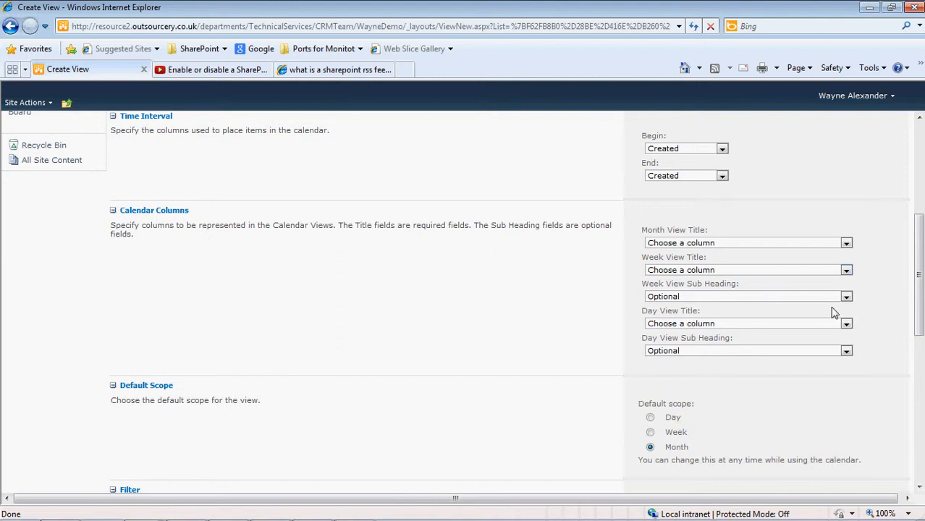
click(846, 244)
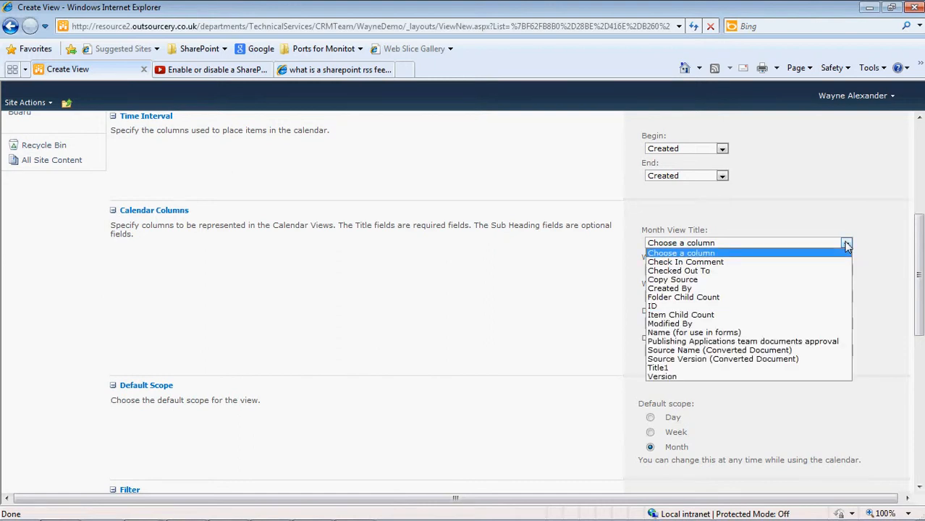
click(816, 294)
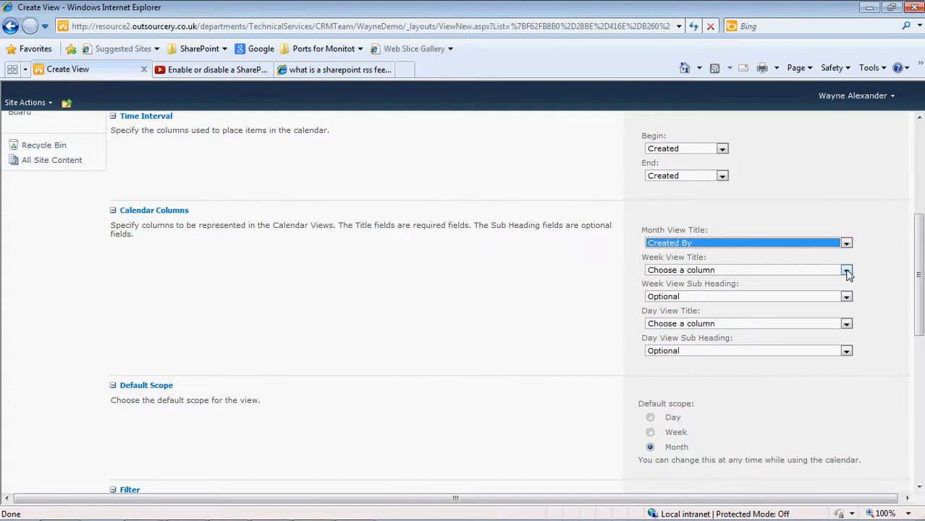
click(845, 270)
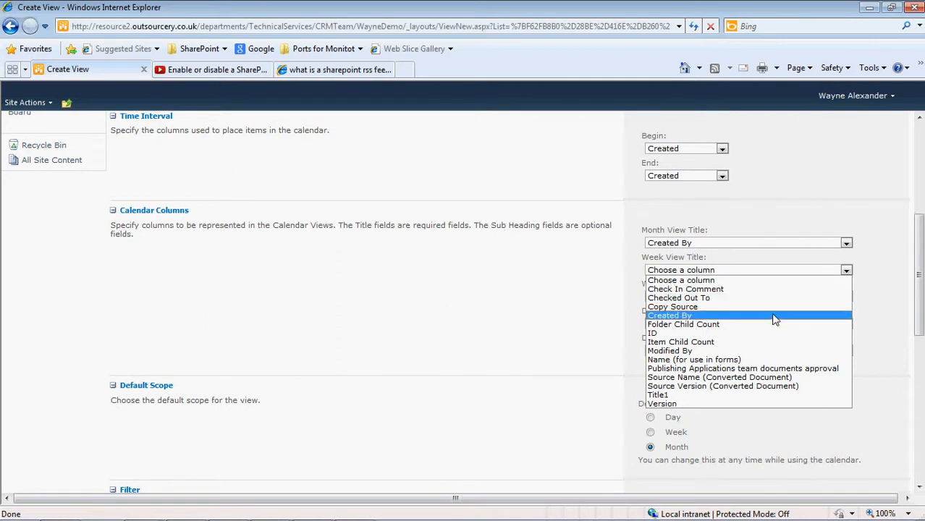
click(781, 404)
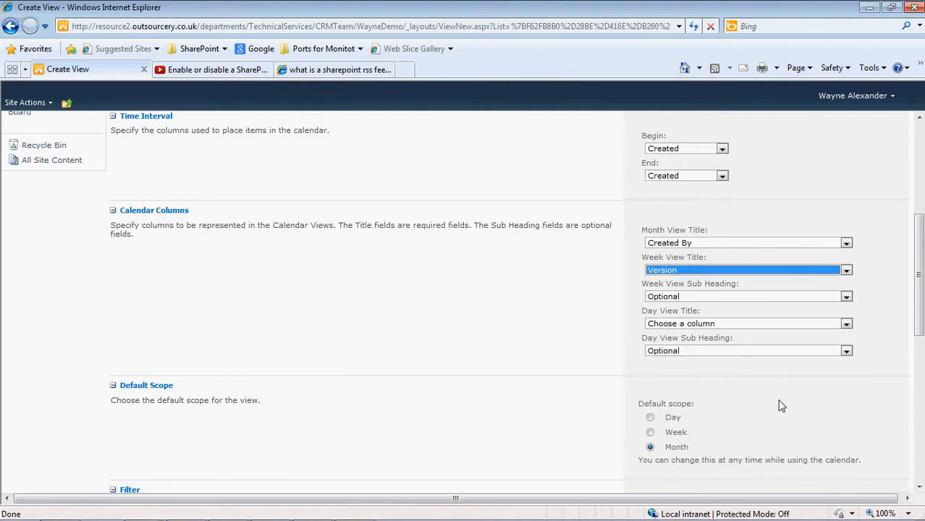
click(847, 300)
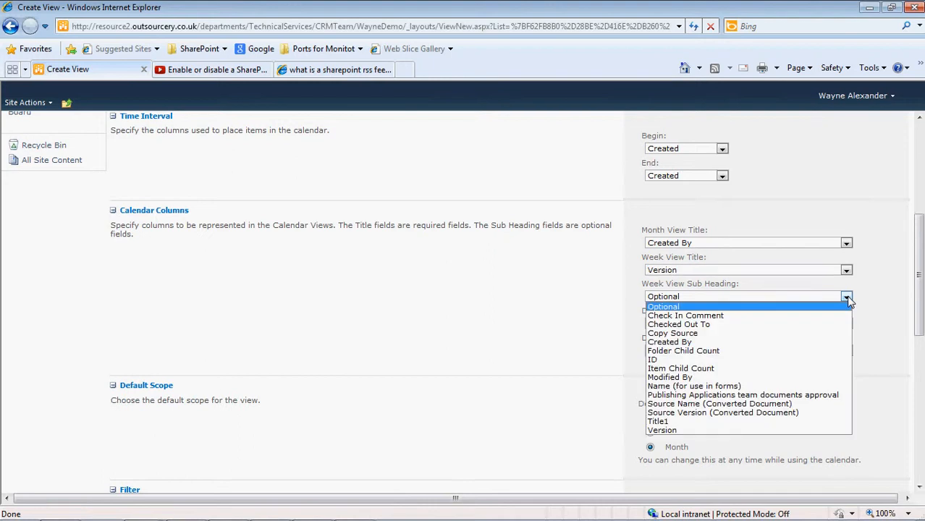
click(861, 301)
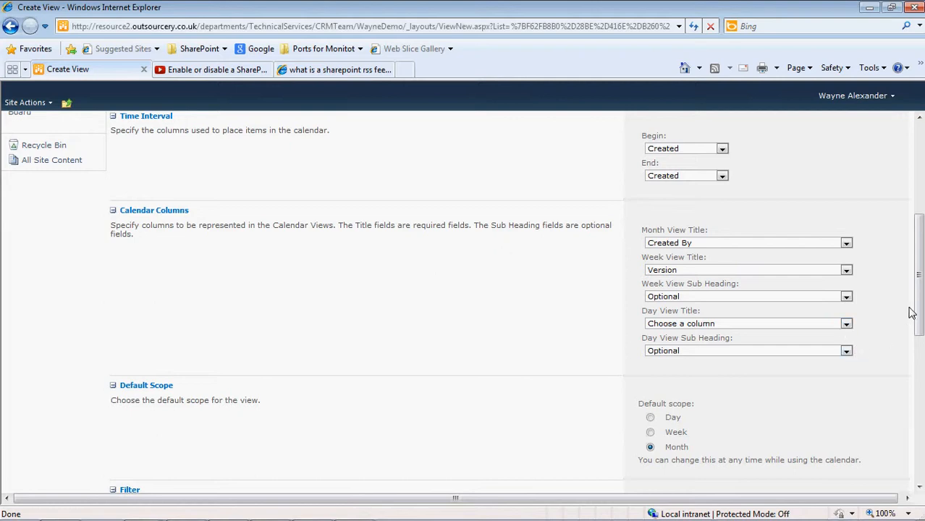
Step: Try the conditional filter's column choices, and return the filter to showing all items in the view
drag(919, 311, 921, 367)
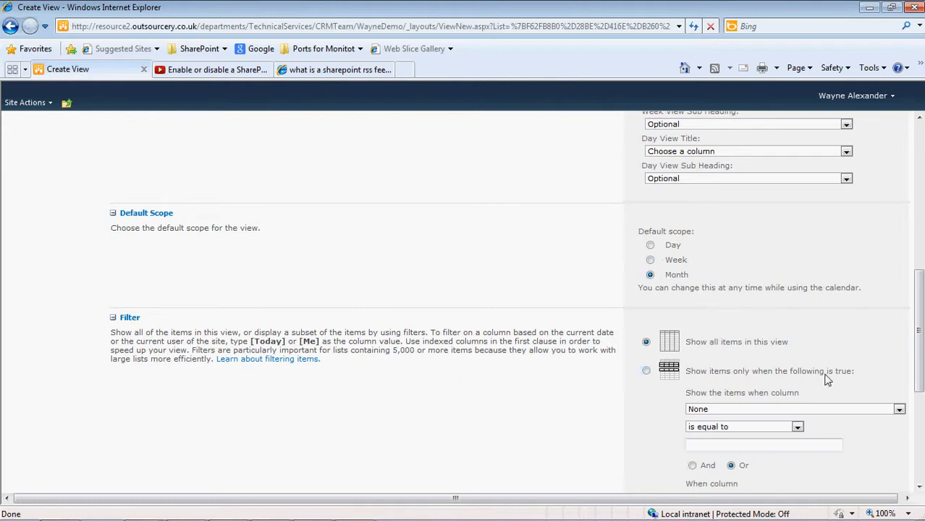
drag(918, 335, 920, 382)
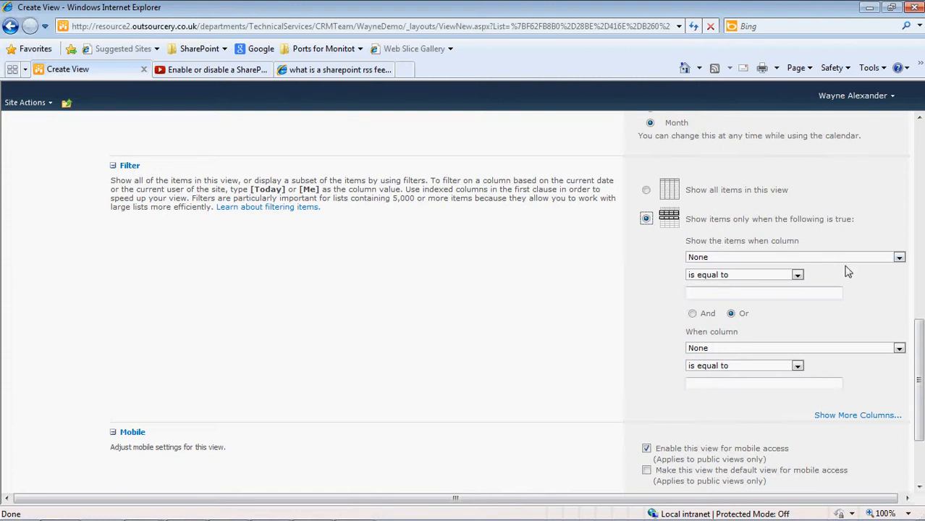
click(898, 258)
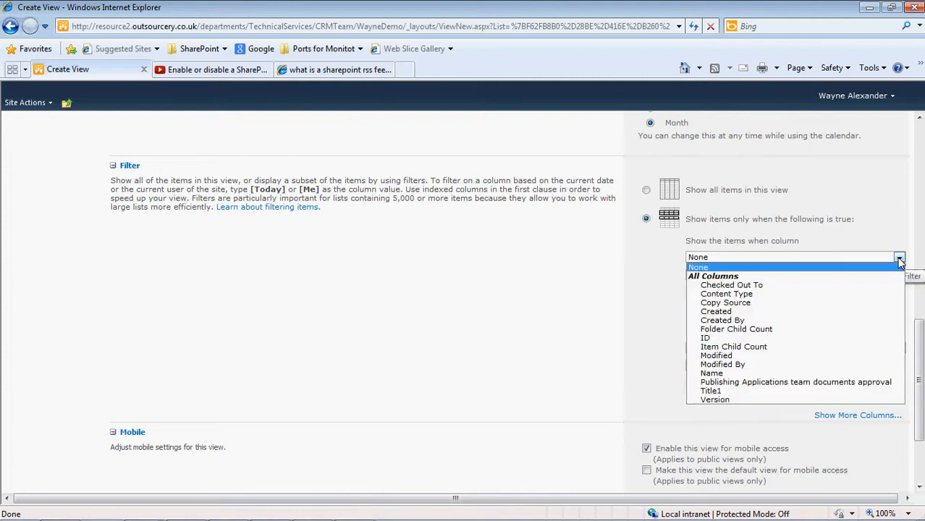
click(884, 236)
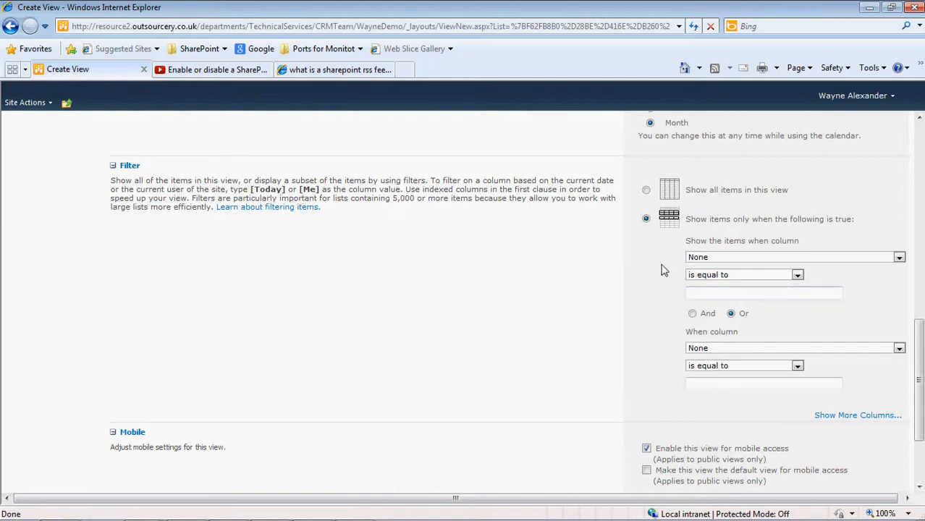
click(646, 190)
Step: Disable mobile access for the view and try to save it
drag(920, 346, 921, 386)
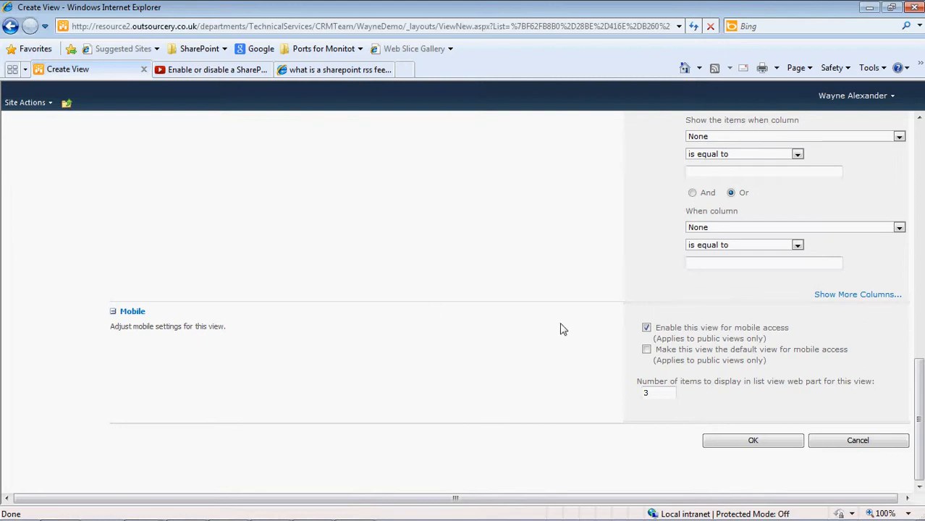
click(647, 330)
click(663, 393)
drag(663, 393, 643, 394)
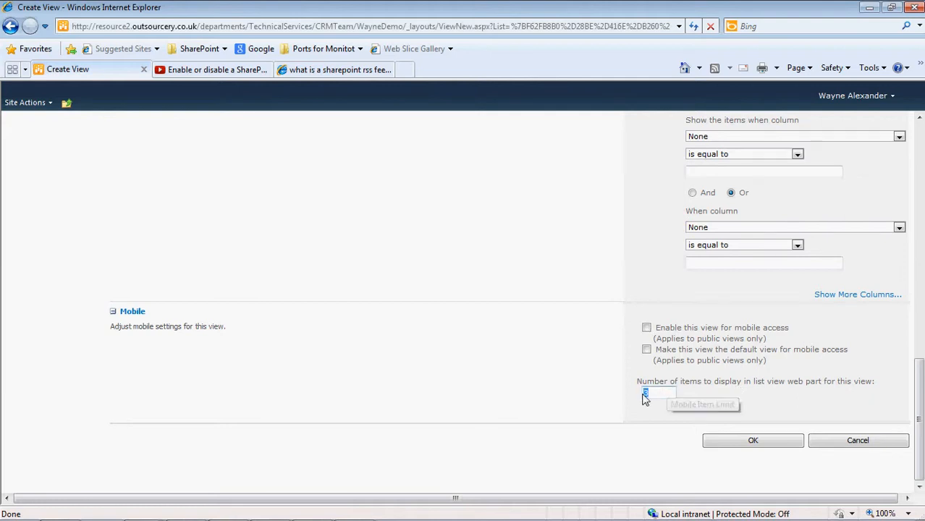
click(721, 440)
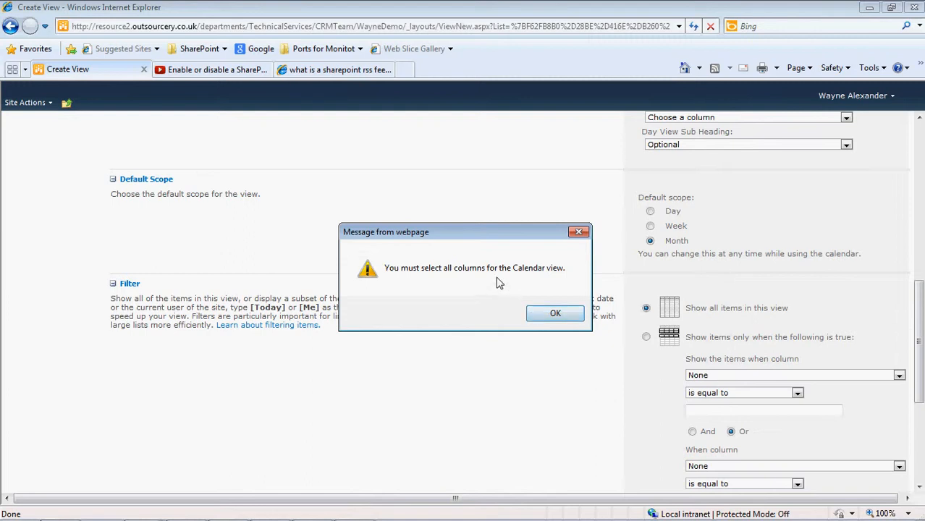
click(552, 313)
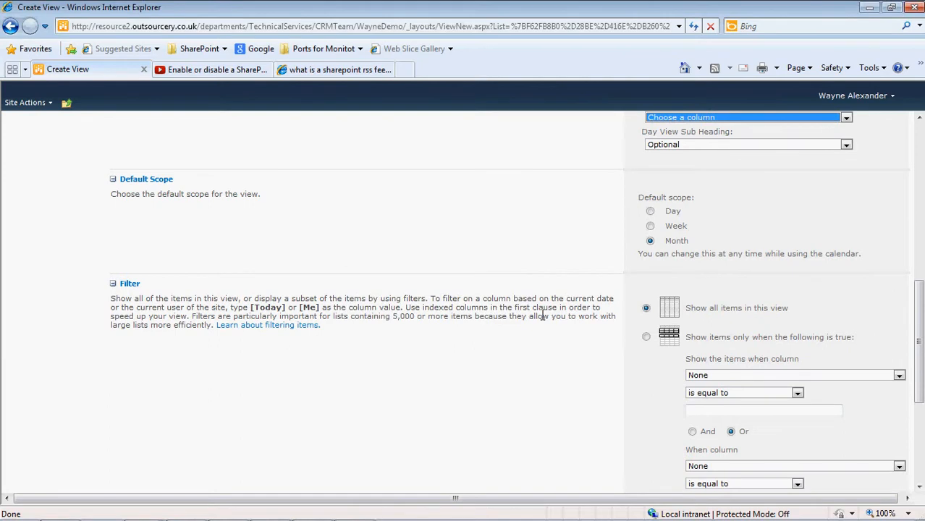
Step: Set the Day View Title to Check In Comment and the Day View Sub Heading to ID
scroll(921, 333, up, 3)
drag(920, 327, 915, 290)
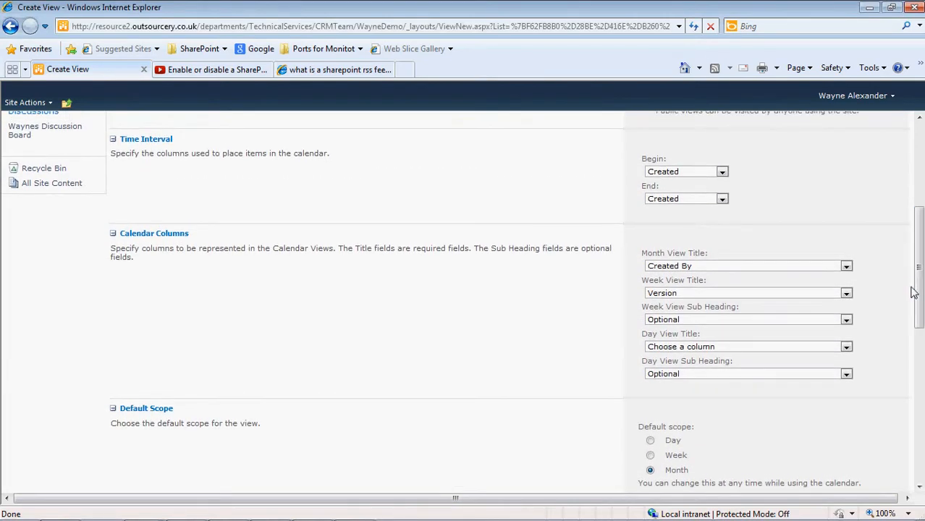
click(846, 348)
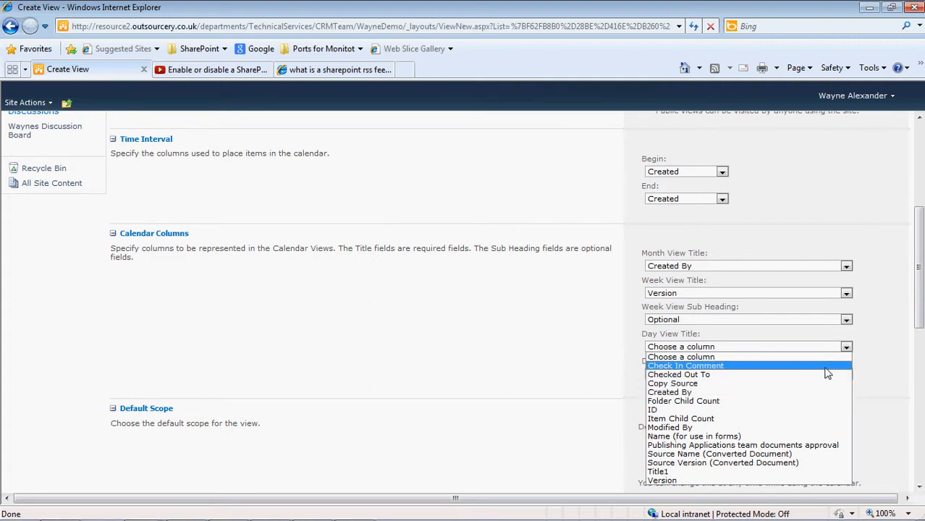
click(825, 368)
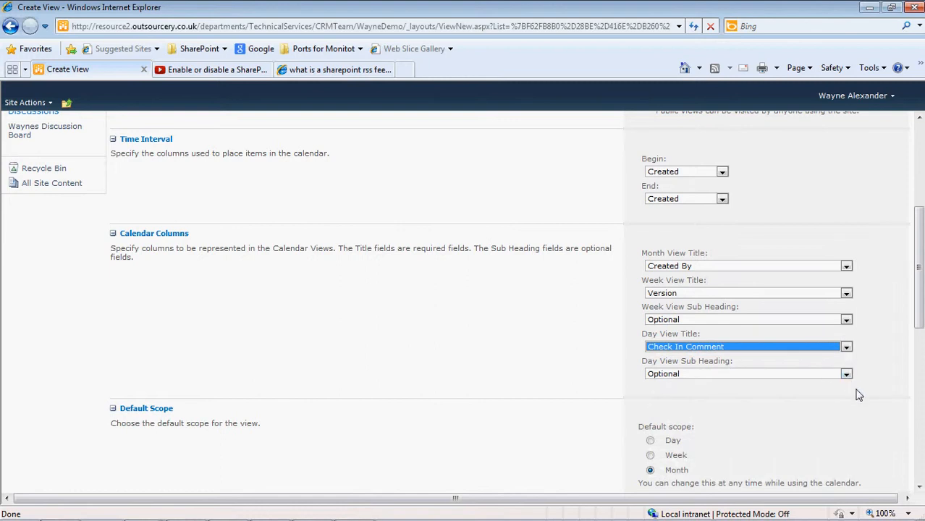
click(846, 374)
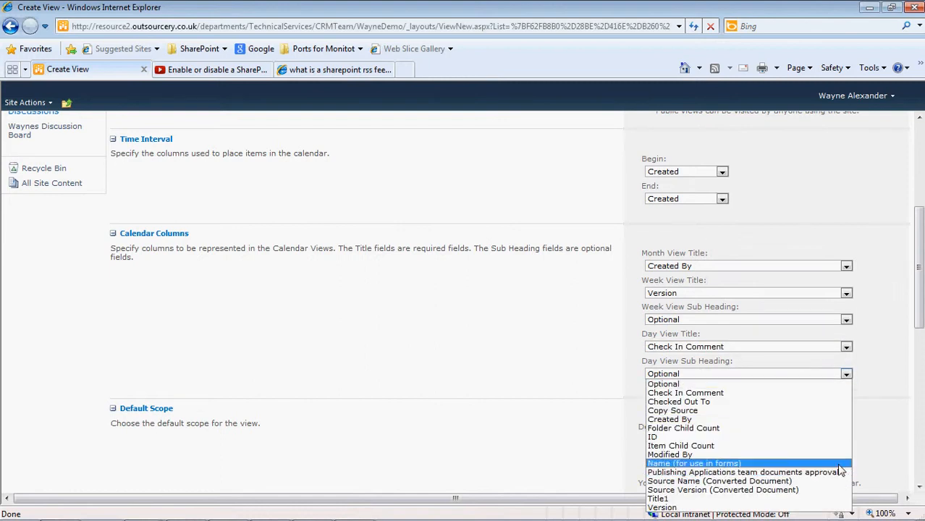
click(836, 439)
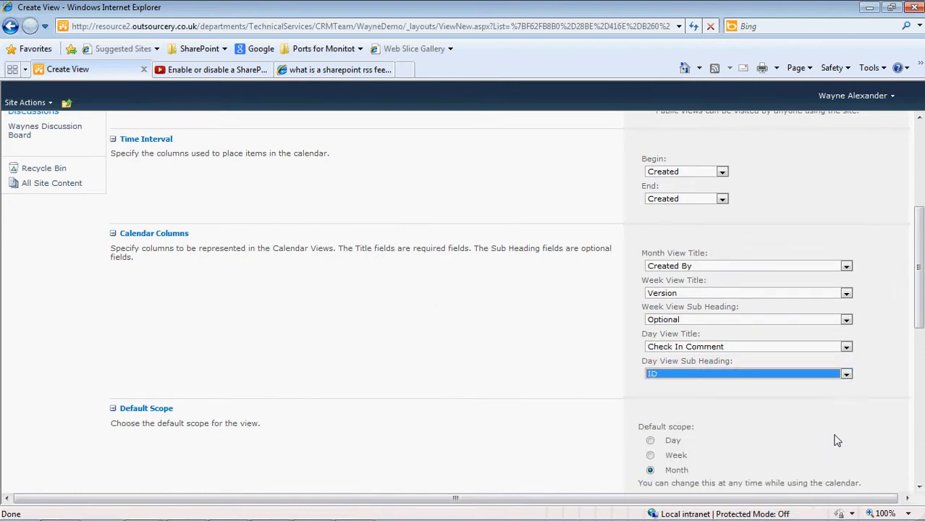
Step: Finish the Week View Sub Heading choice and save the new calendar view with its current settings
click(846, 320)
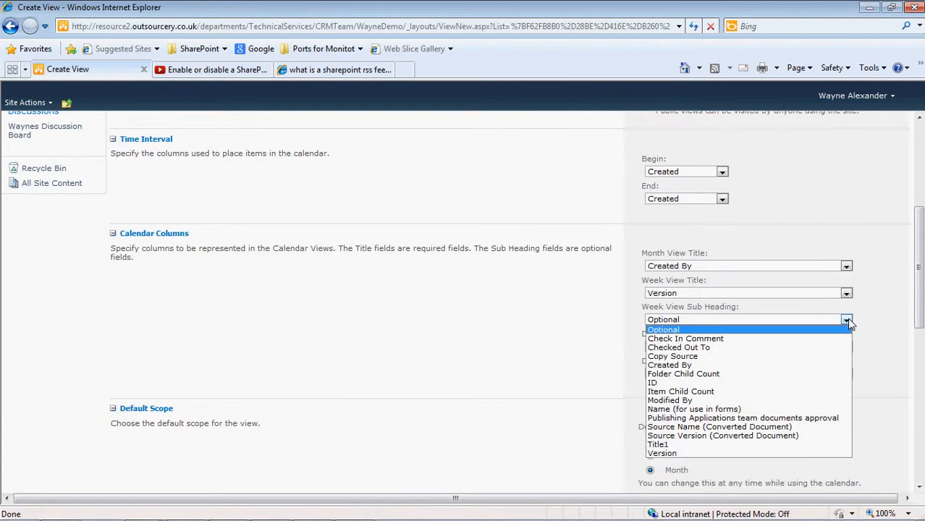
click(833, 450)
drag(919, 327, 921, 471)
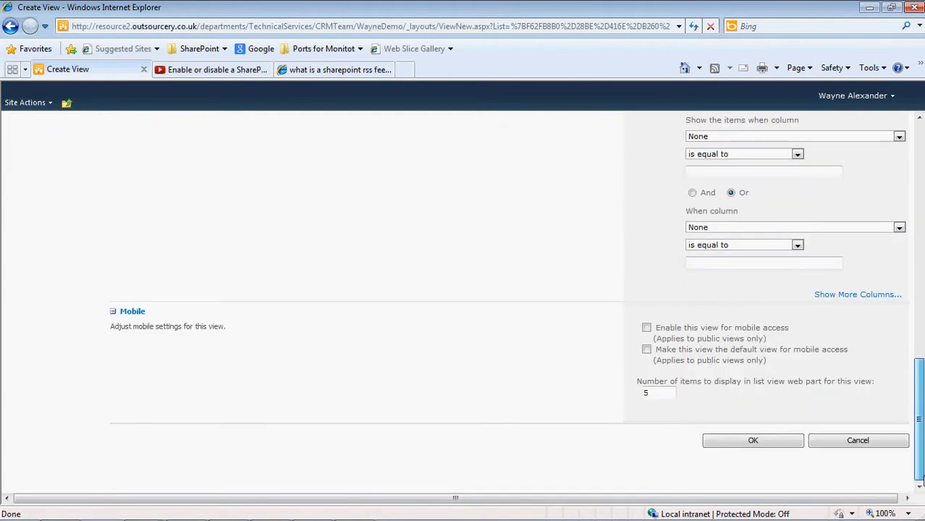
click(775, 446)
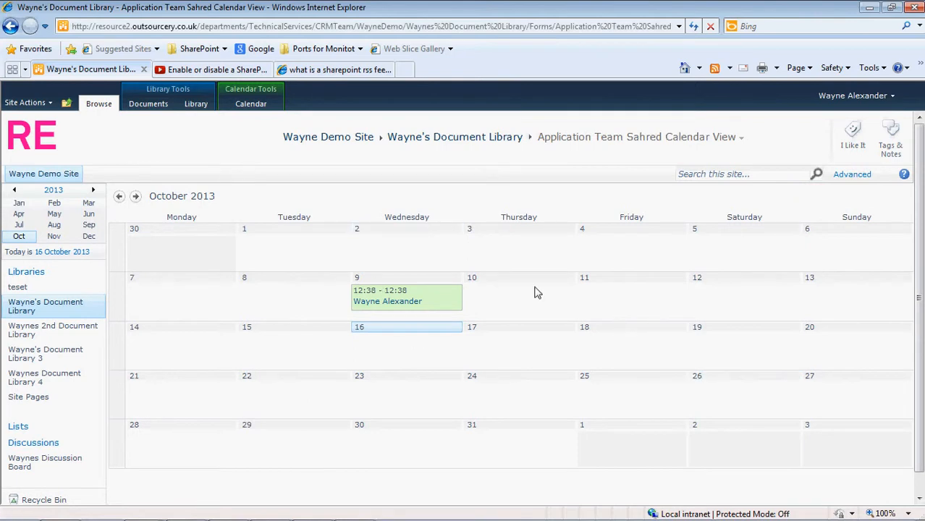
Step: Open the calendar entry on 9 October 2013, check its creation and modification details, and close its properties
click(416, 295)
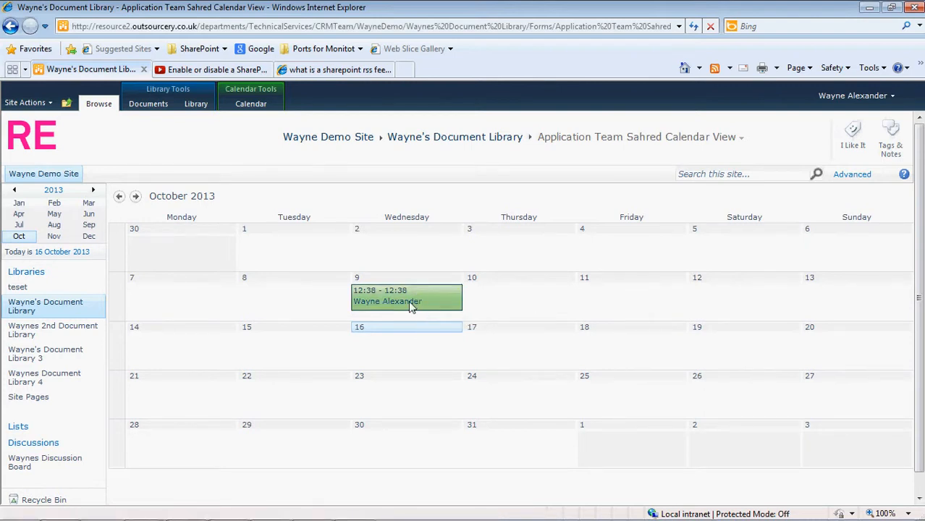
click(409, 294)
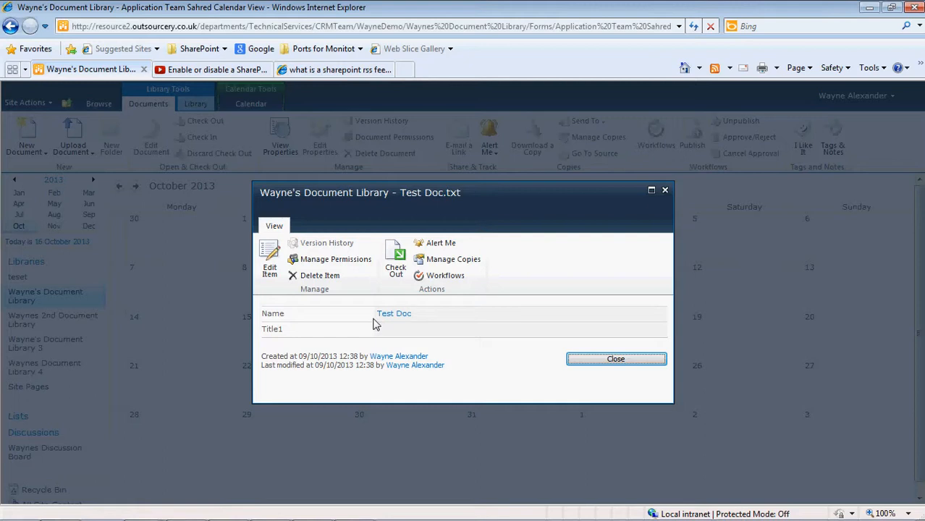
drag(403, 194, 553, 95)
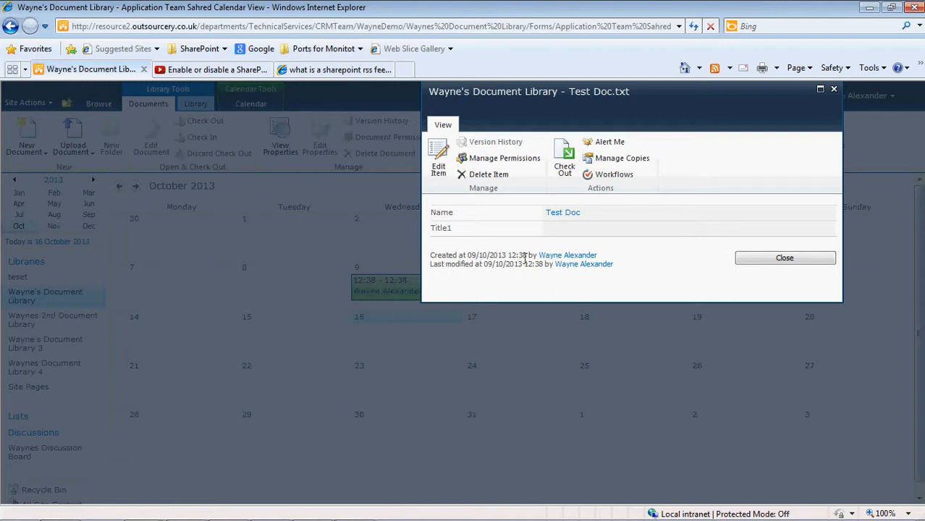
mouse_move(552, 262)
click(834, 89)
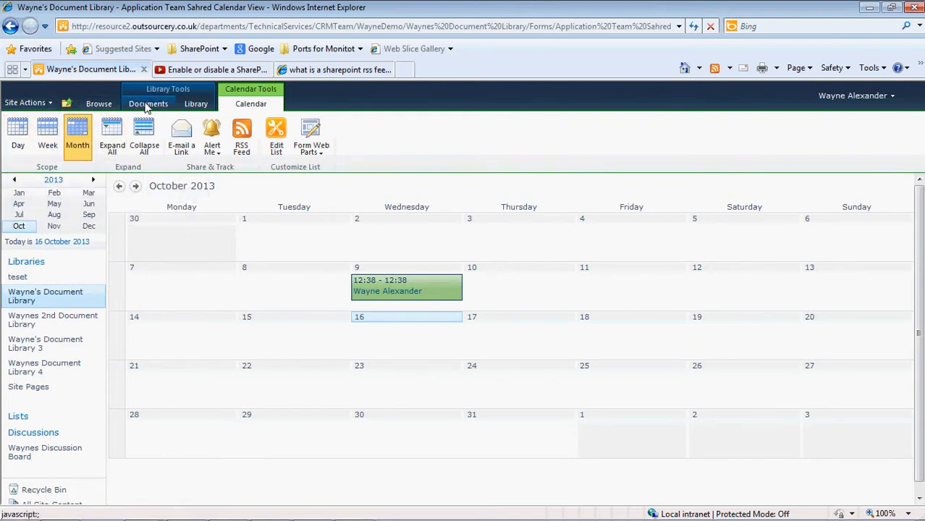
Step: Examine the library, document and site action commands available in the calendar view, and return to the October 2013 calendar
click(200, 104)
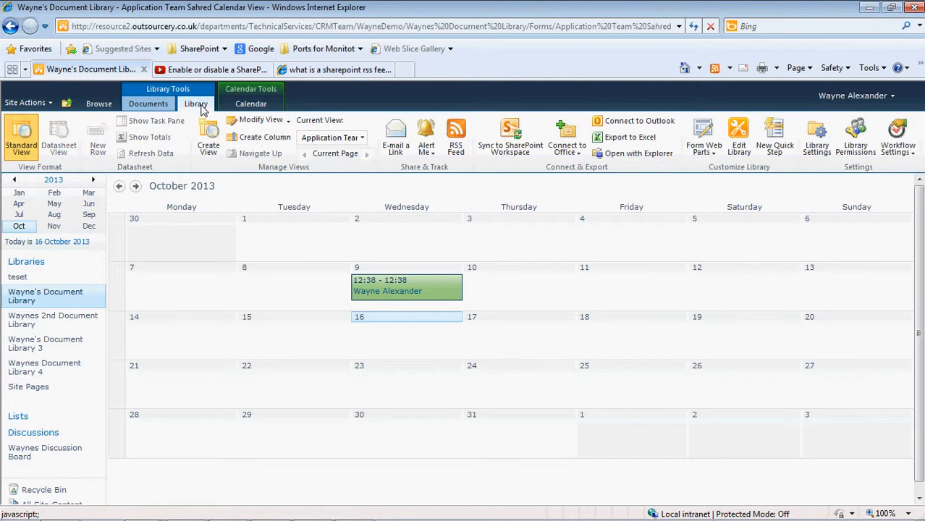
click(150, 108)
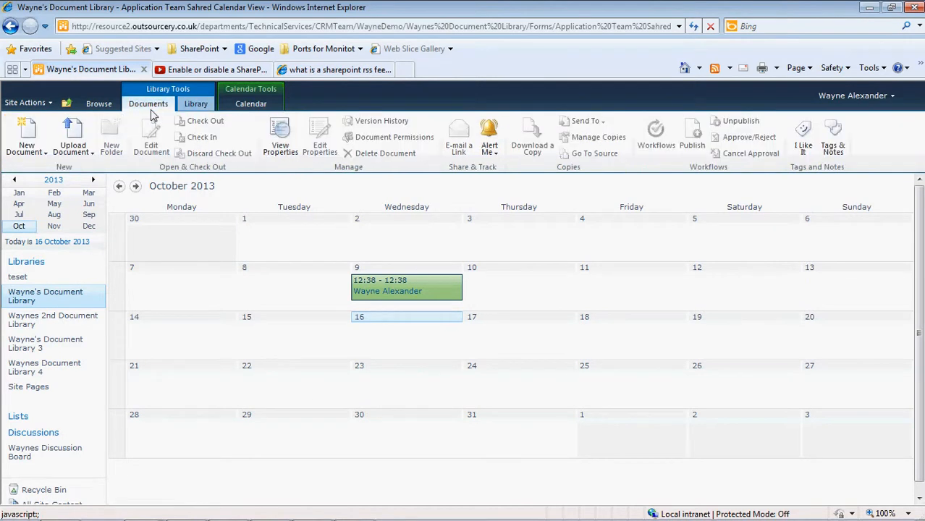
click(48, 104)
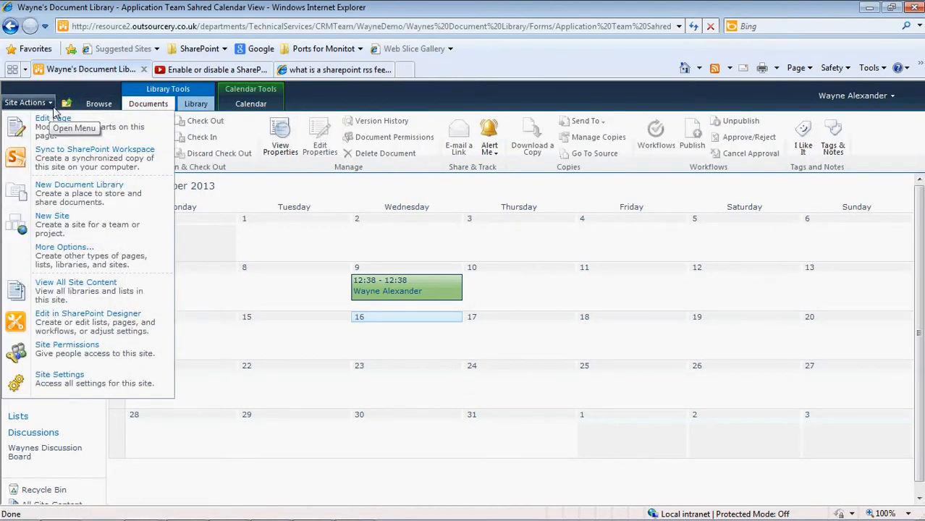
click(319, 193)
click(32, 325)
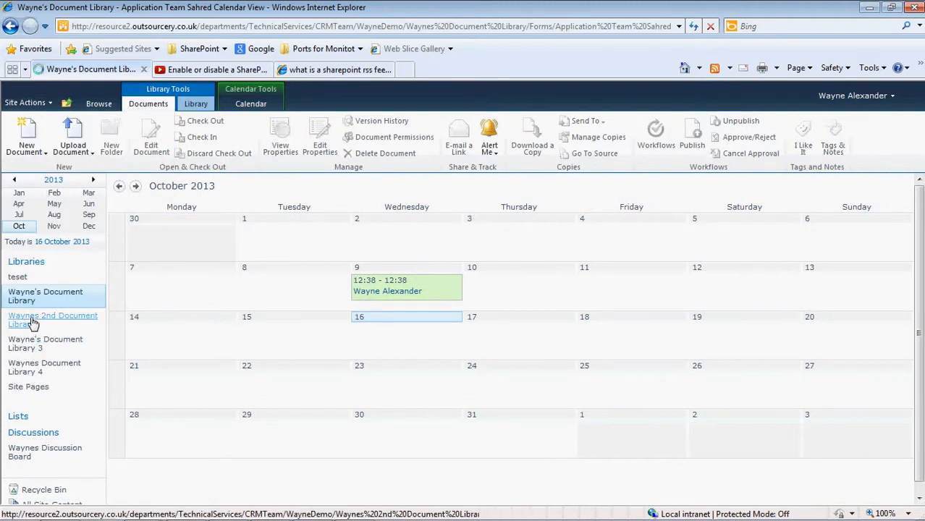
click(45, 230)
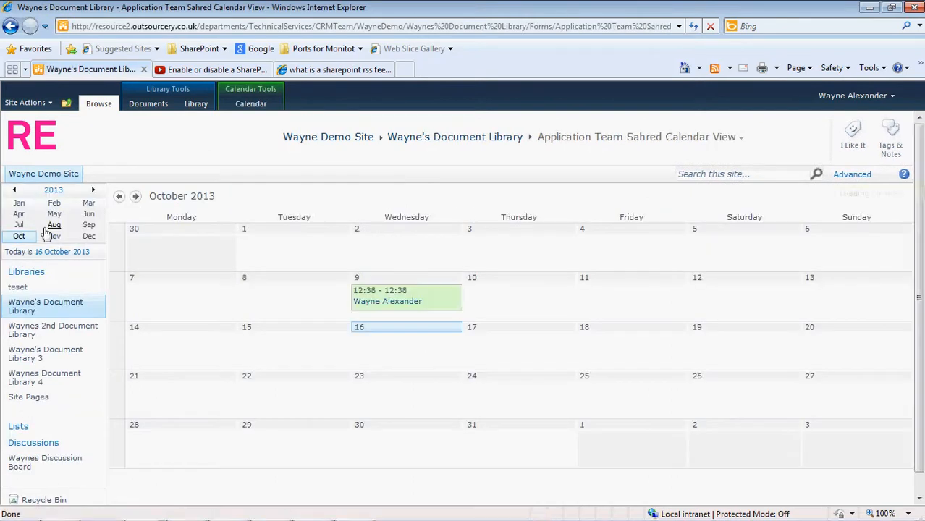